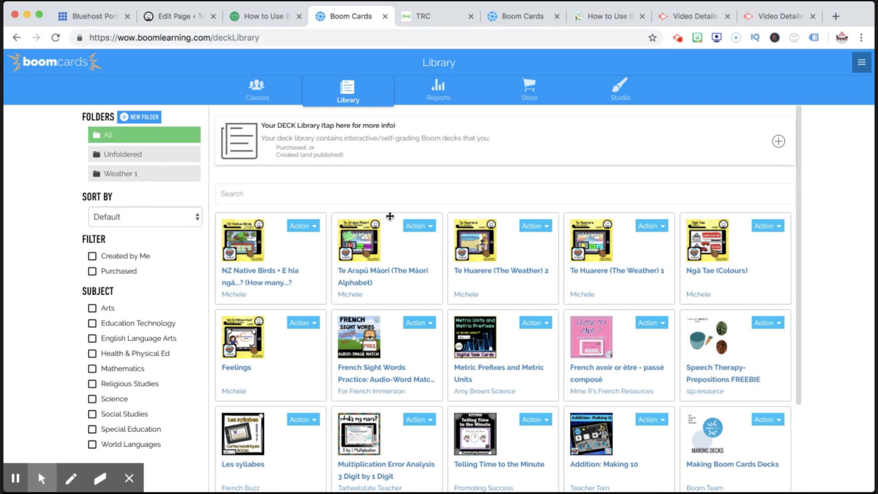
- Generate a Fastplay pin for the Feelings deck, copy its student link, and go to the TRC Seesaw journal
click(313, 324)
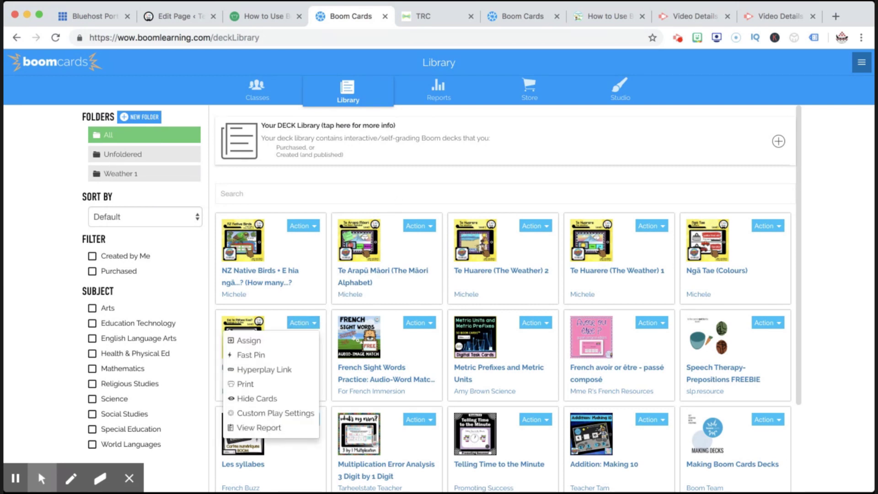
click(252, 355)
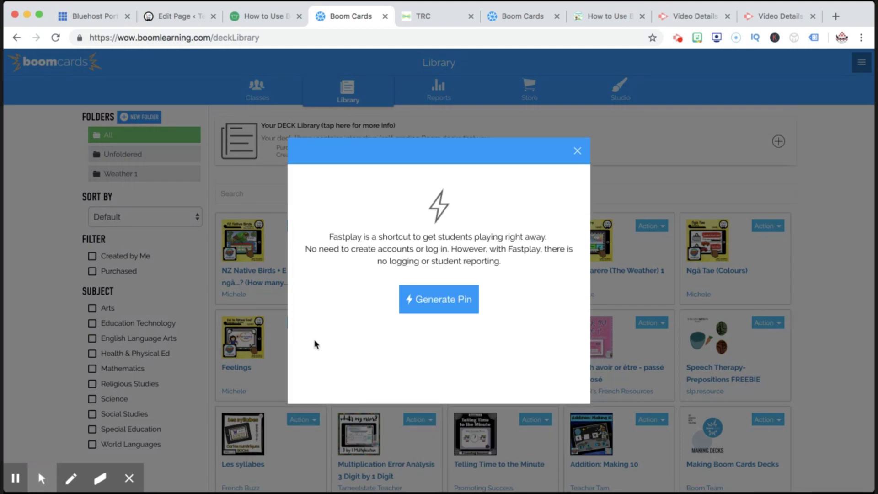
click(439, 306)
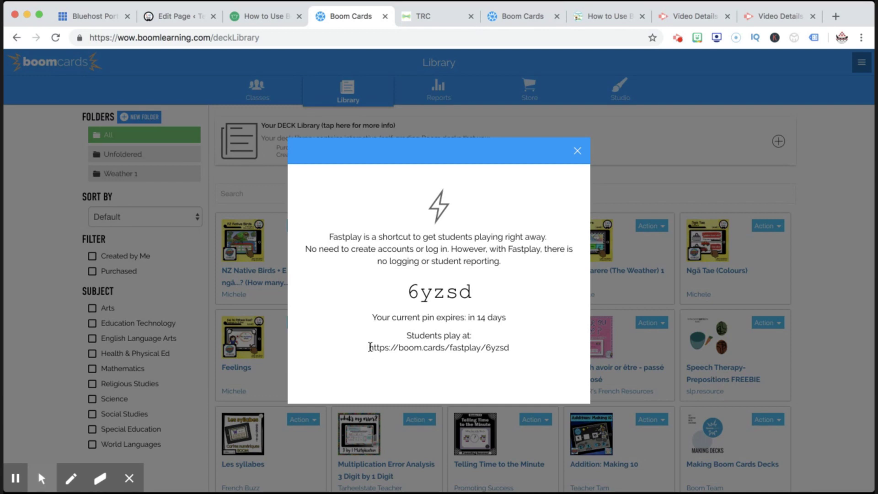
drag(370, 347, 519, 351)
key(super+c)
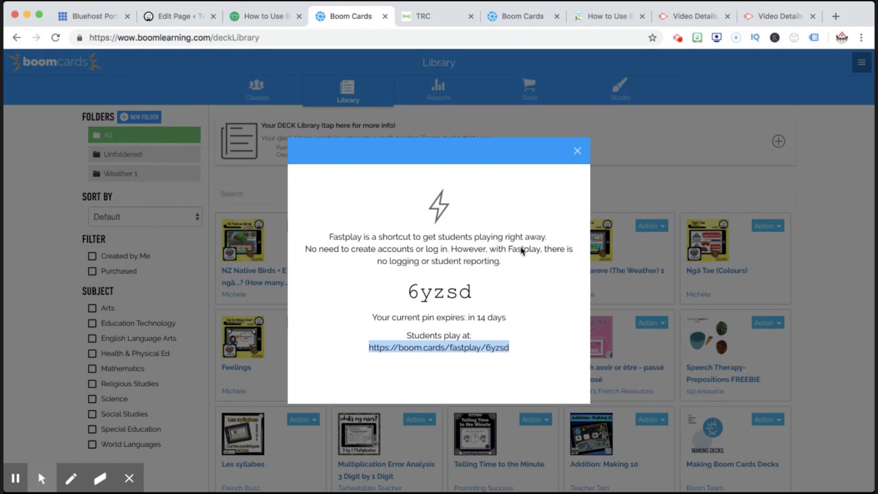
click(429, 16)
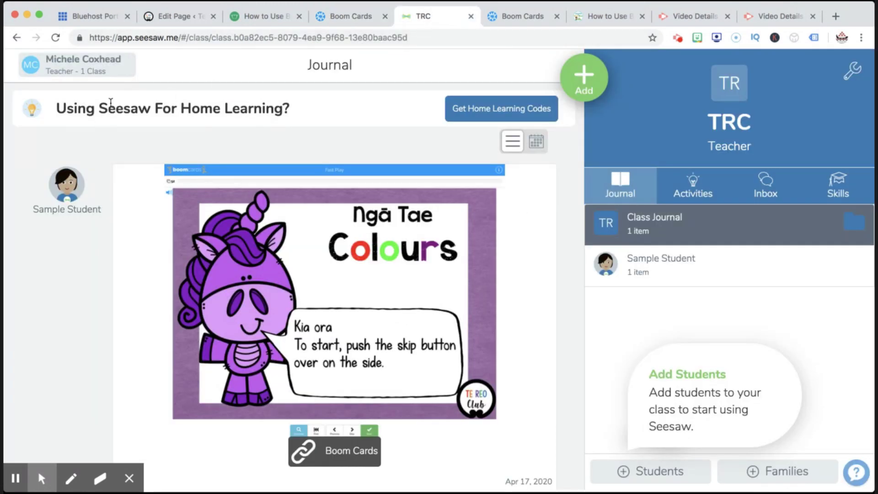
- Start a Seesaw student work post and attach the pasted Boom Cards Fastplay link to preview the deck
click(91, 67)
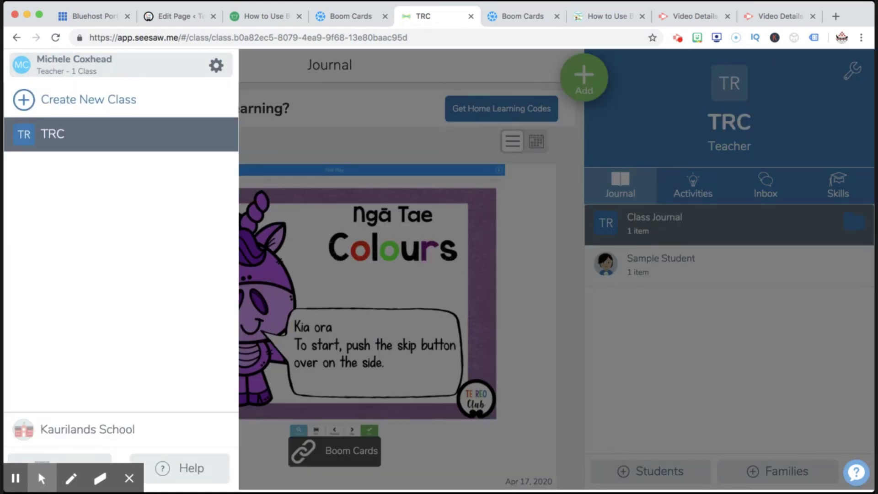
click(580, 73)
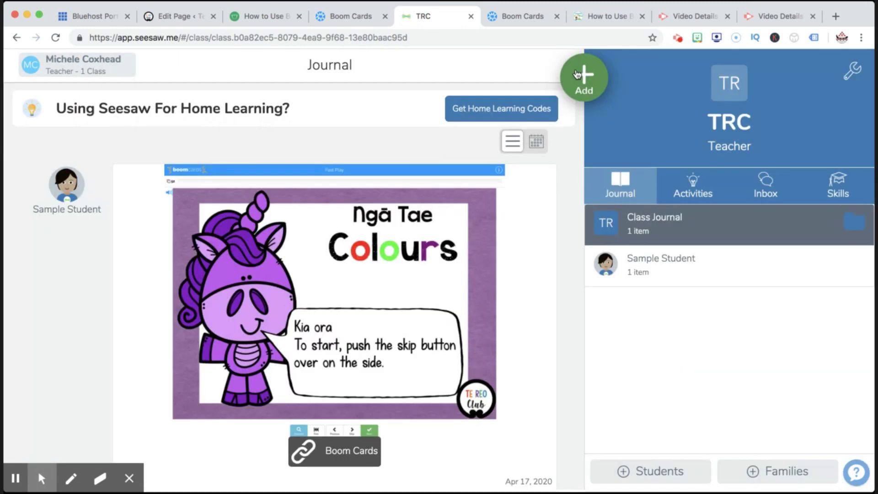
click(594, 79)
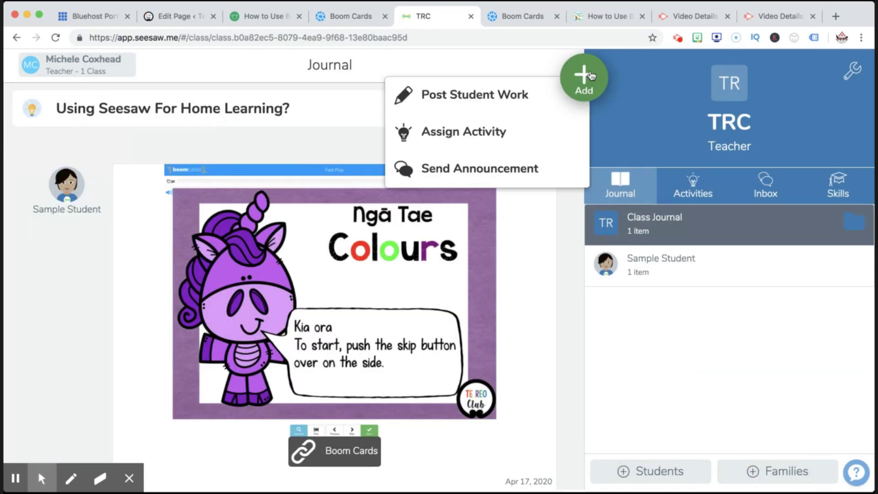
click(517, 93)
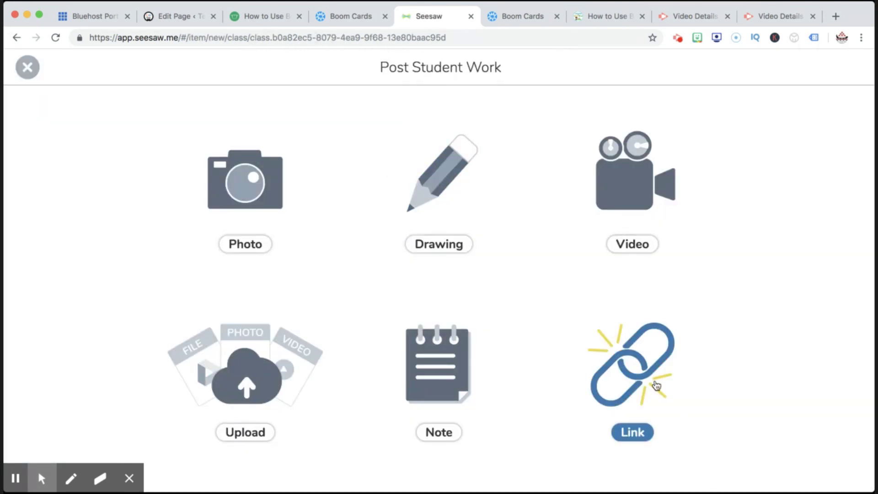
click(637, 370)
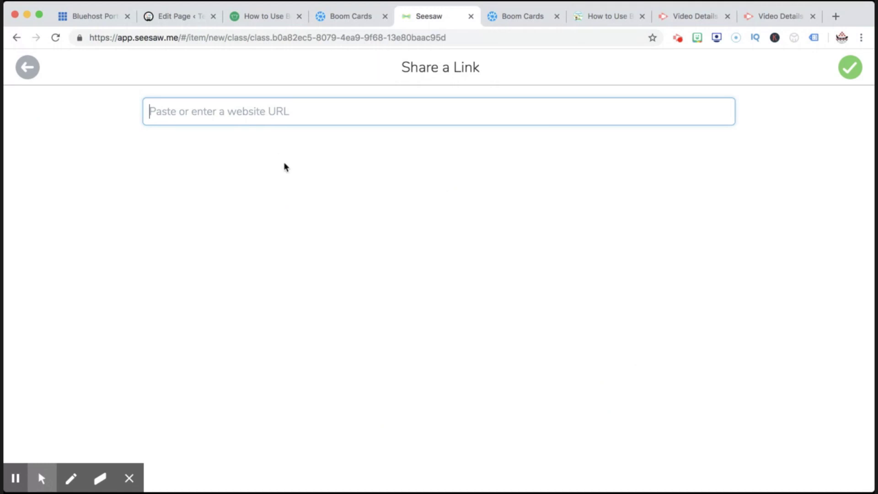
key(super+v)
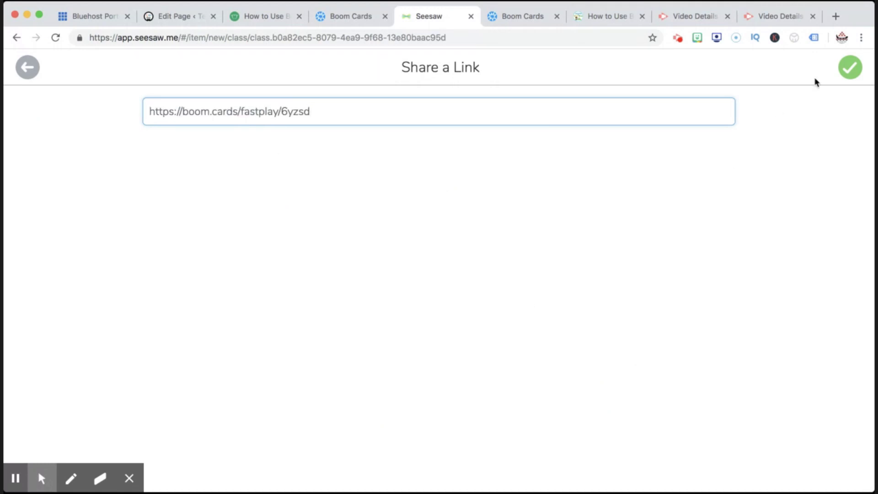
click(849, 68)
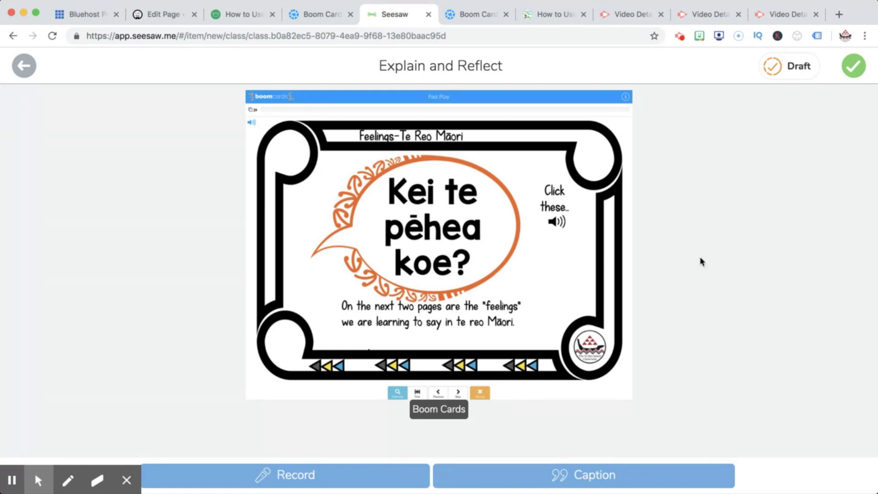
- Tag the sample student on the Feelings deck post and publish it to their journal
click(853, 68)
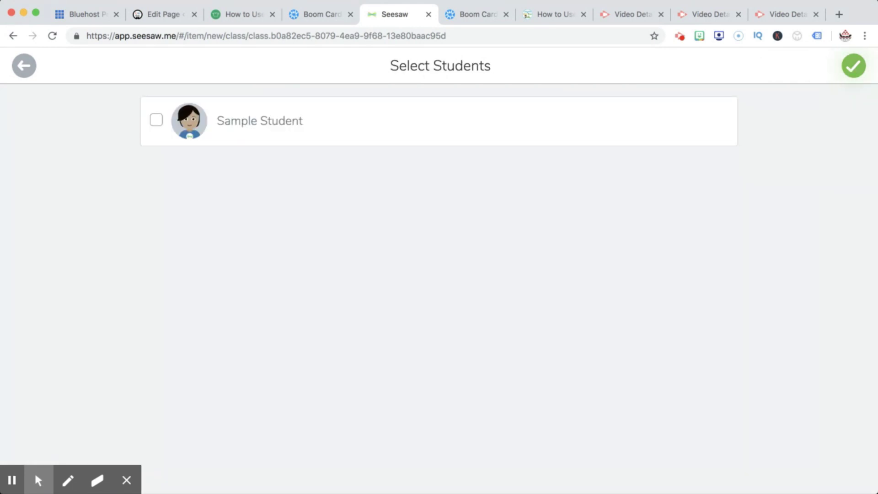
click(286, 121)
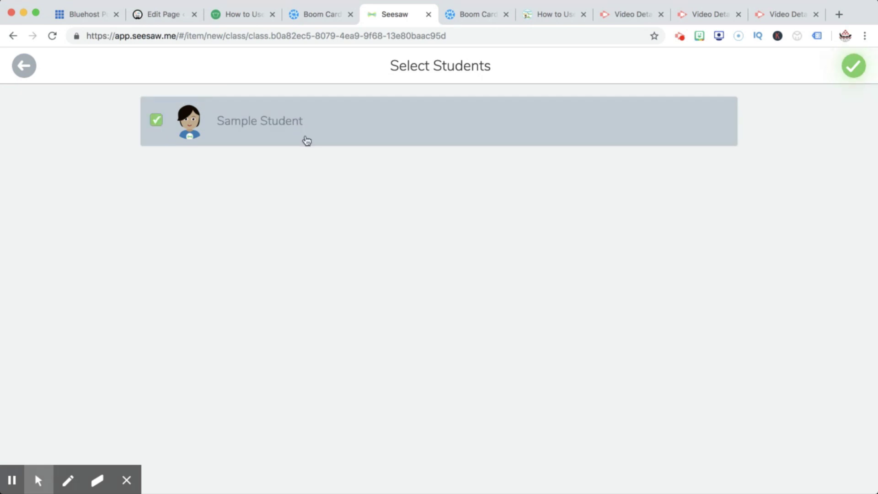
click(853, 65)
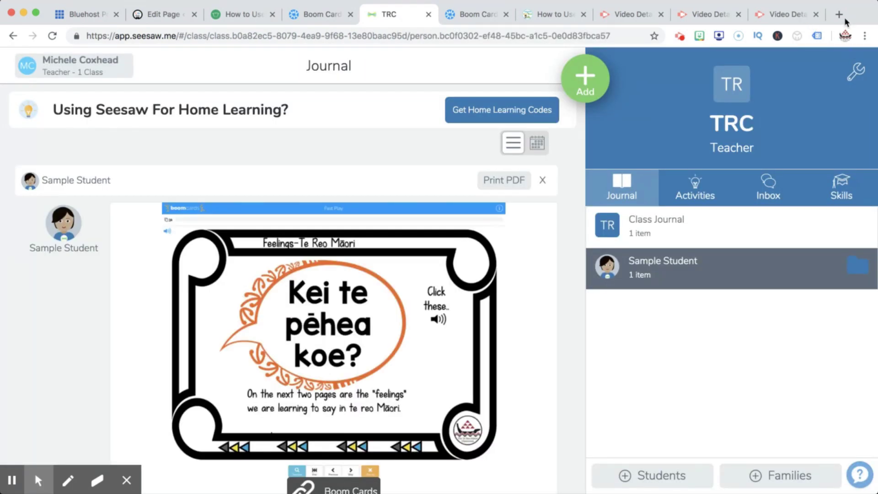
scroll(338, 418, down, 3)
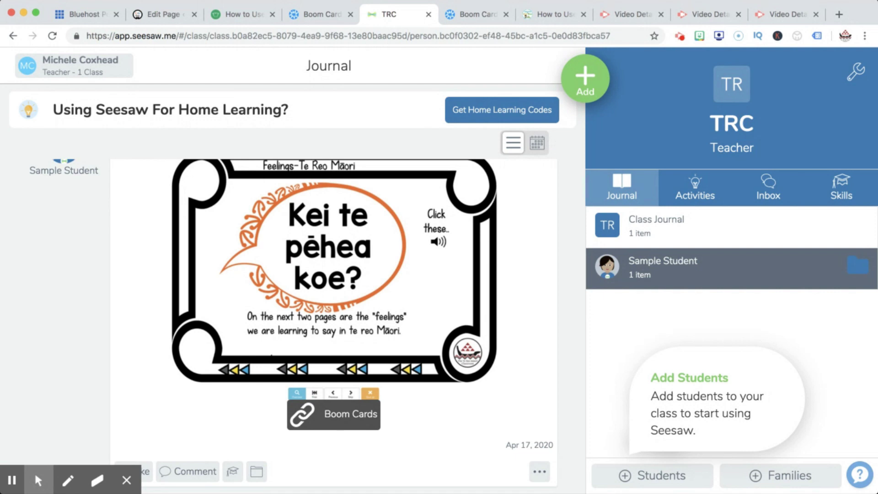
- Open the journal post's Boom Cards link to start the Feelings–Te Reo Māori deck in Fast Play
click(339, 416)
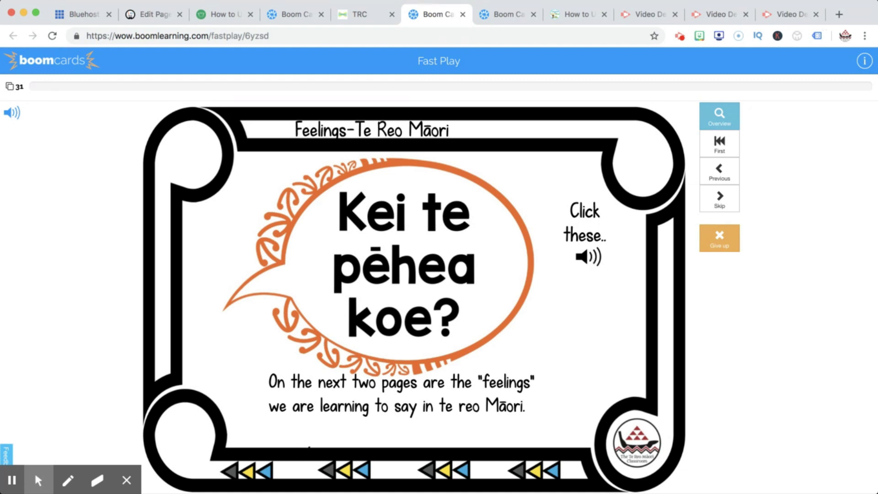
- Play the title card audio, skip ahead, and advance through the opening cards to hiakai
click(595, 263)
click(718, 198)
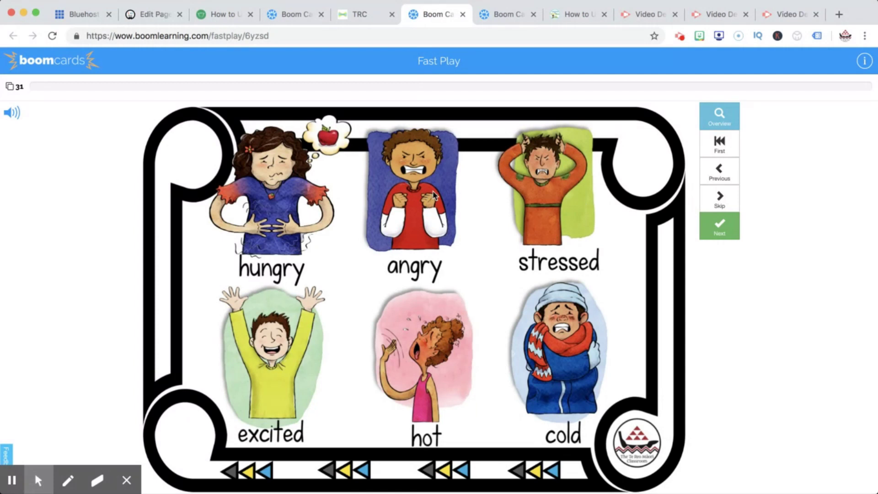
click(721, 226)
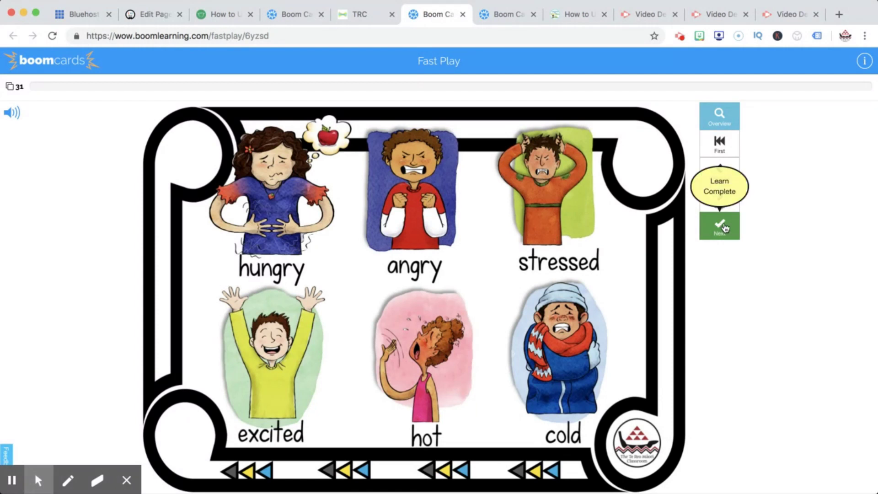
click(728, 232)
click(726, 231)
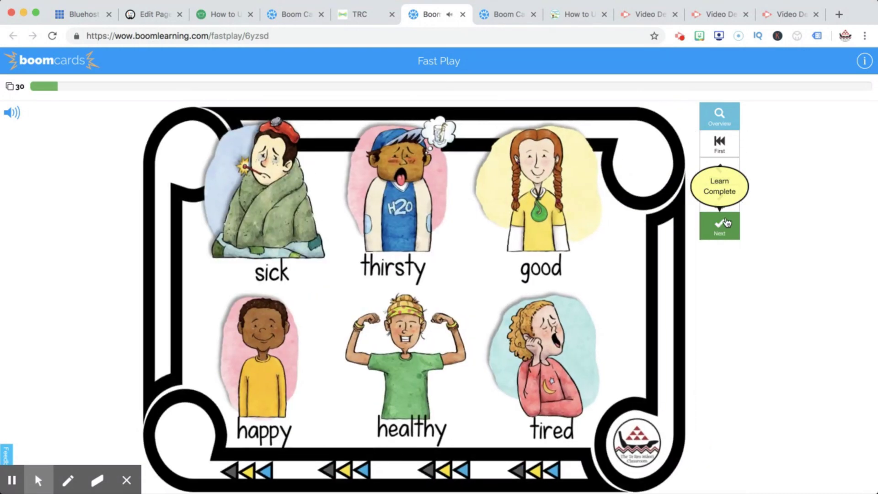
click(723, 224)
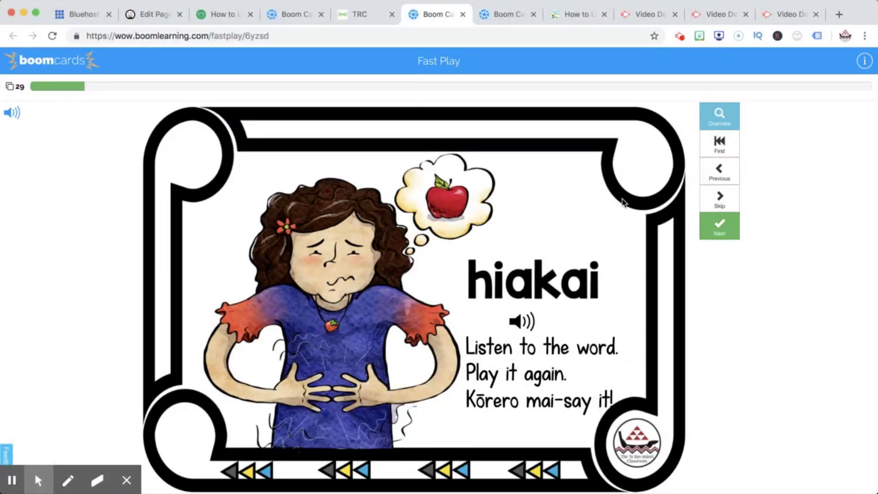
- Hear and complete the hiakai, hiainu, harikoa, riri and makariri word cards
click(524, 321)
click(719, 196)
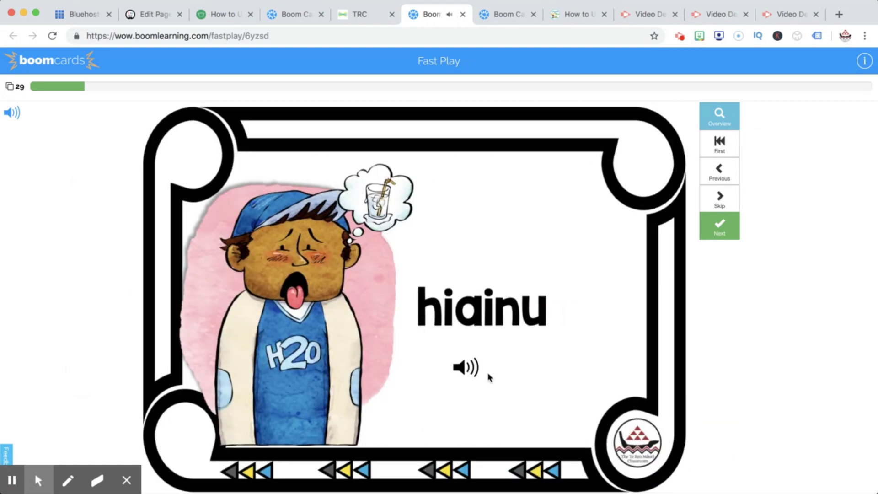
click(471, 363)
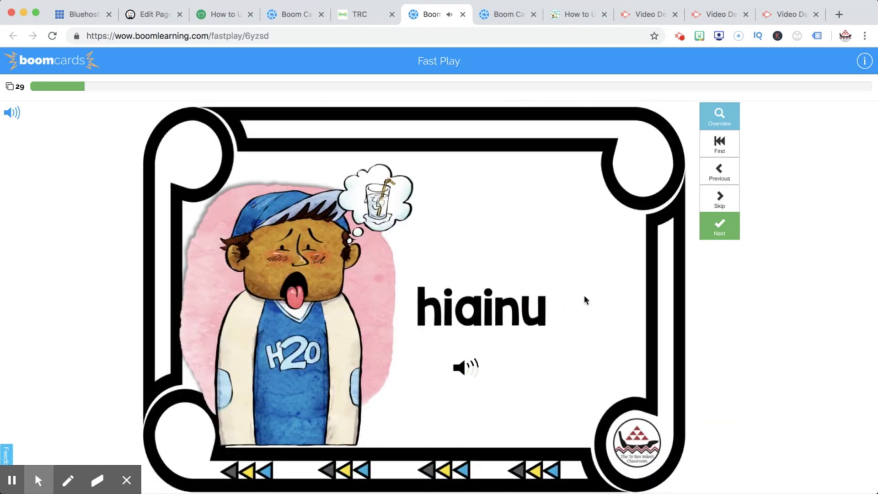
click(719, 226)
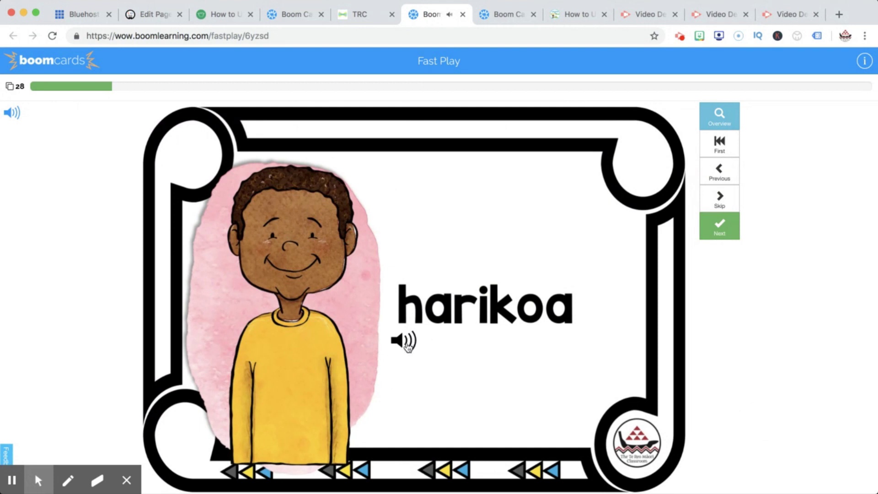
click(405, 341)
click(719, 226)
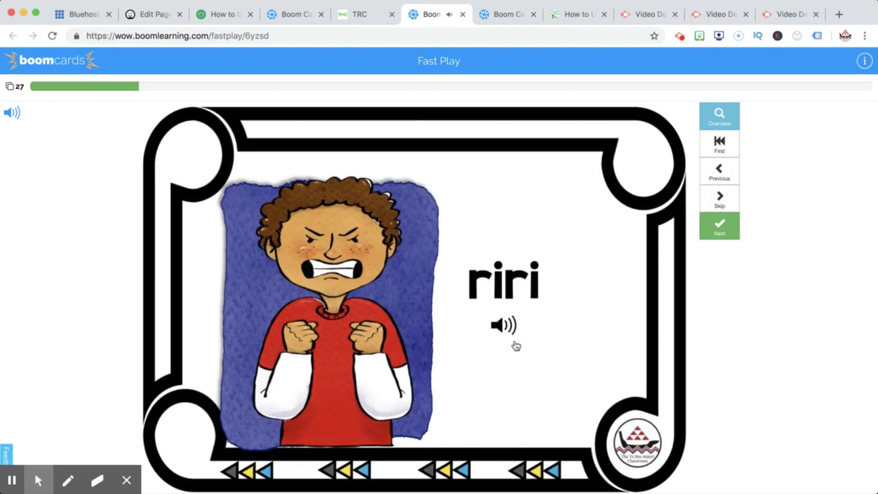
click(508, 325)
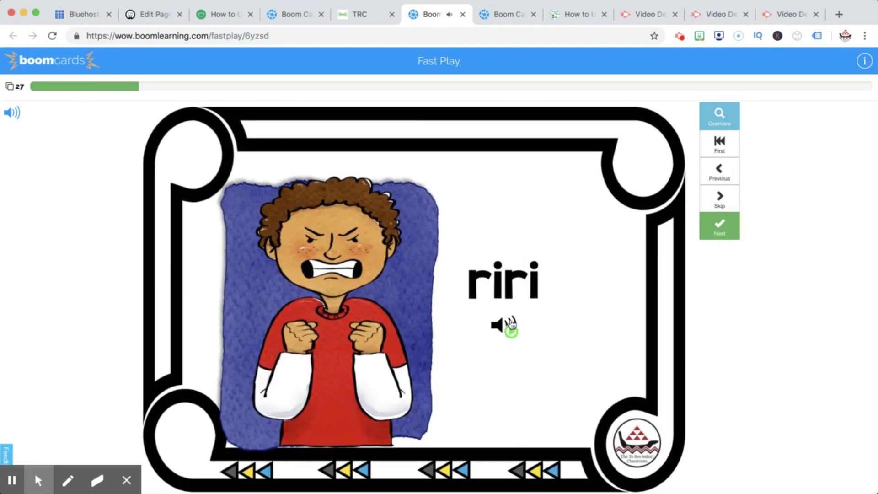
click(719, 232)
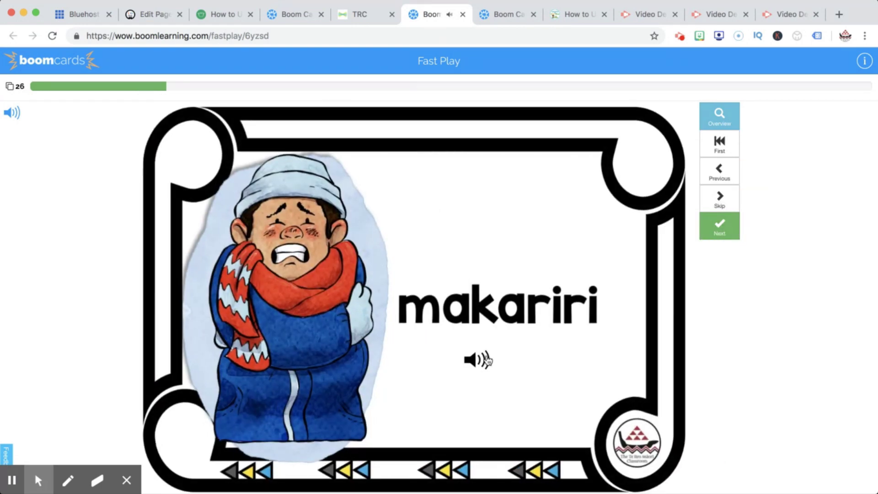
click(484, 365)
click(720, 230)
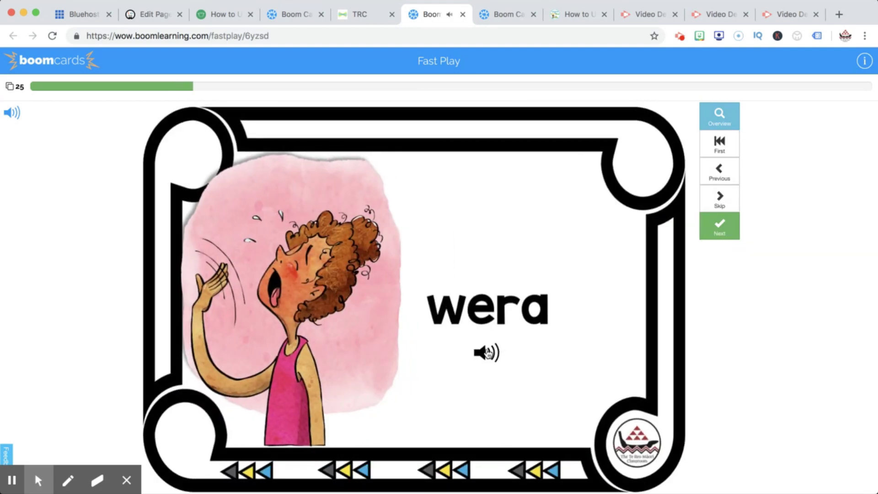
- Hear and complete the wera, manahau, māuiui, toimaha, ora, ngenge and pai cards
click(481, 353)
click(719, 226)
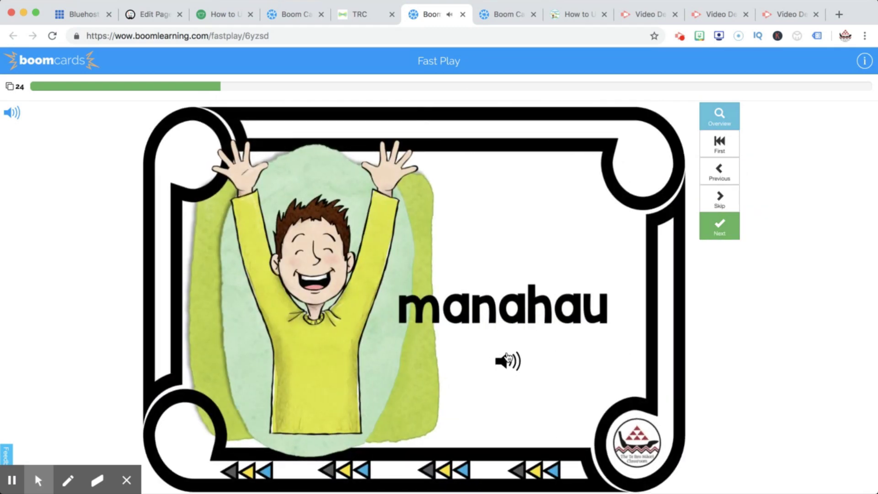
click(507, 359)
click(508, 358)
click(702, 235)
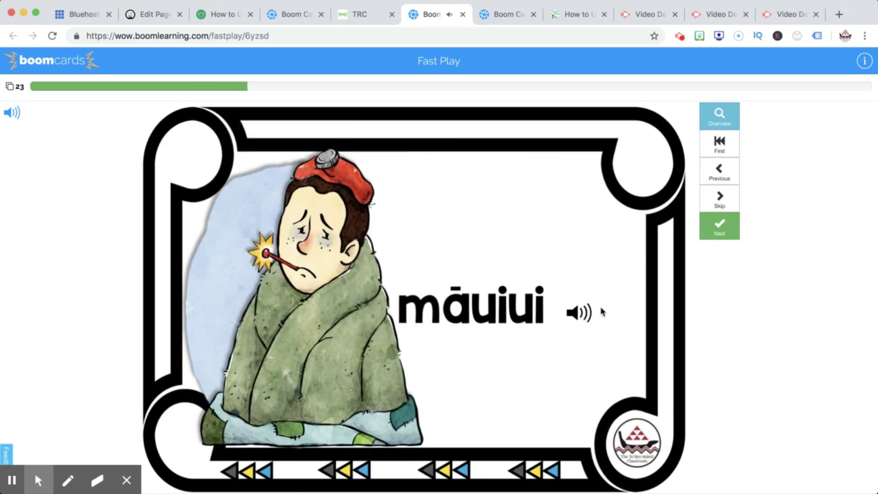
click(719, 226)
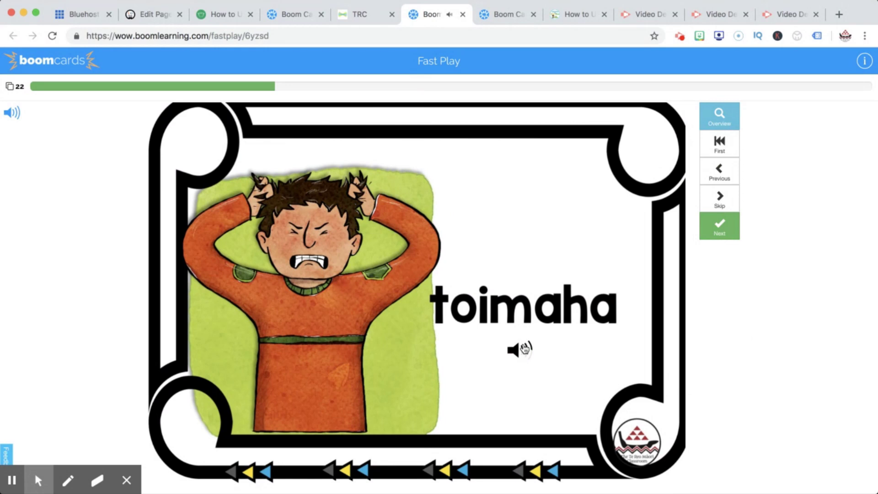
click(721, 232)
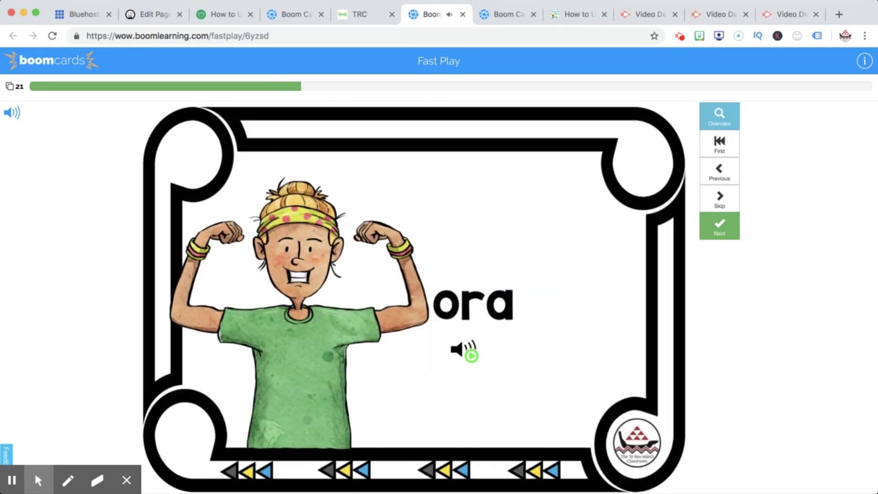
click(721, 232)
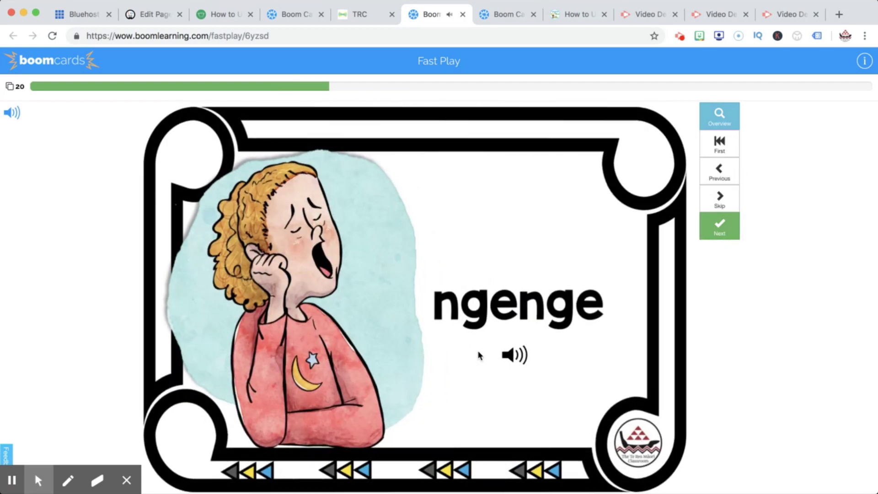
click(517, 352)
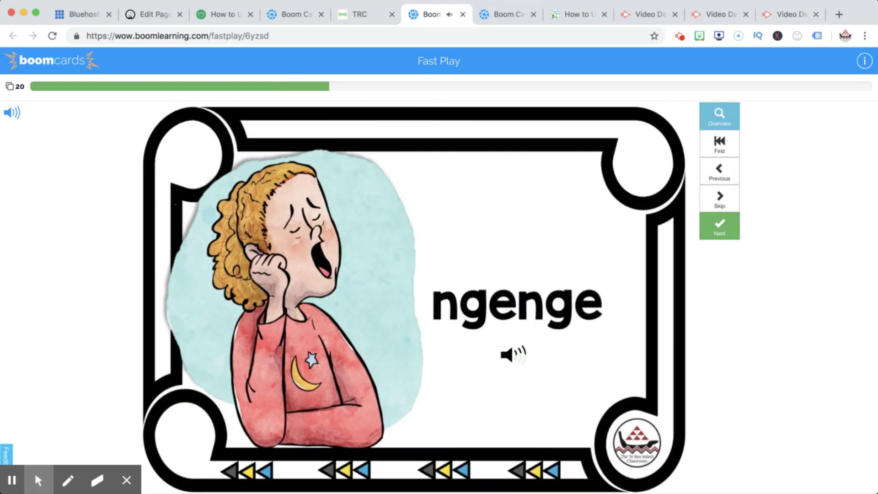
click(717, 229)
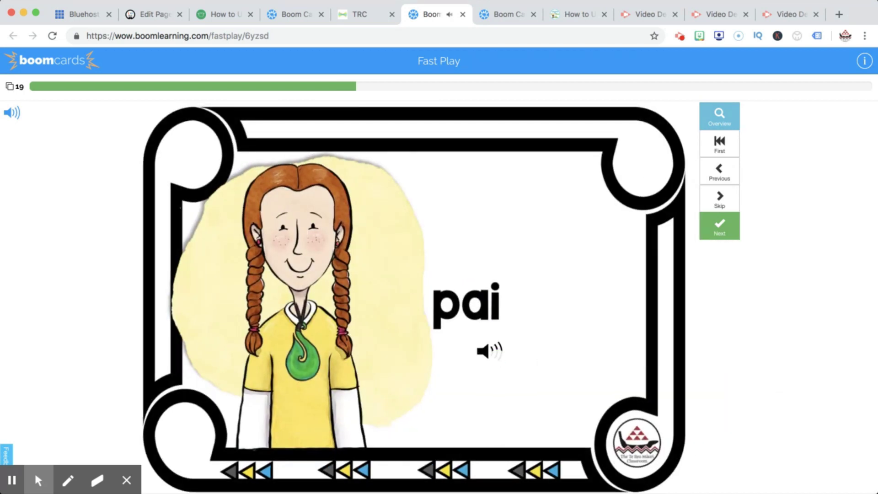
click(717, 229)
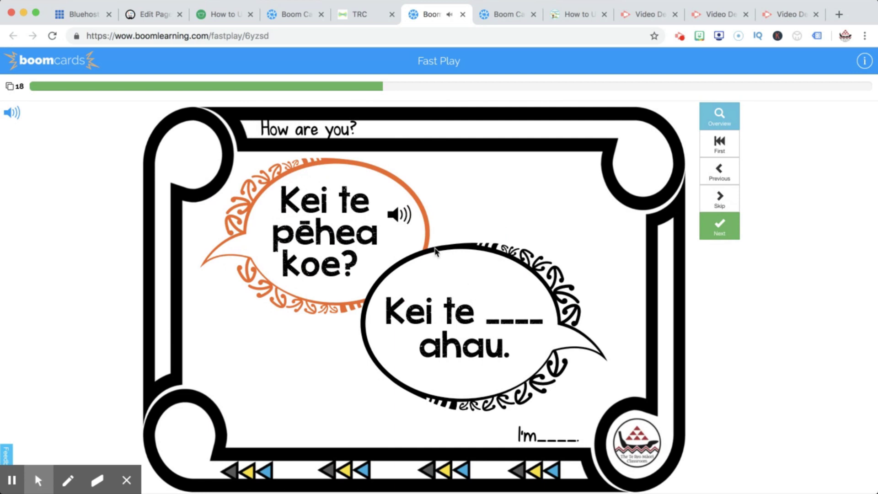
- Hear 'Kei te pēhea koe?' and 'Kei te hiakai ahau.', then play 'Kei te riri ahau.'
click(406, 215)
click(719, 198)
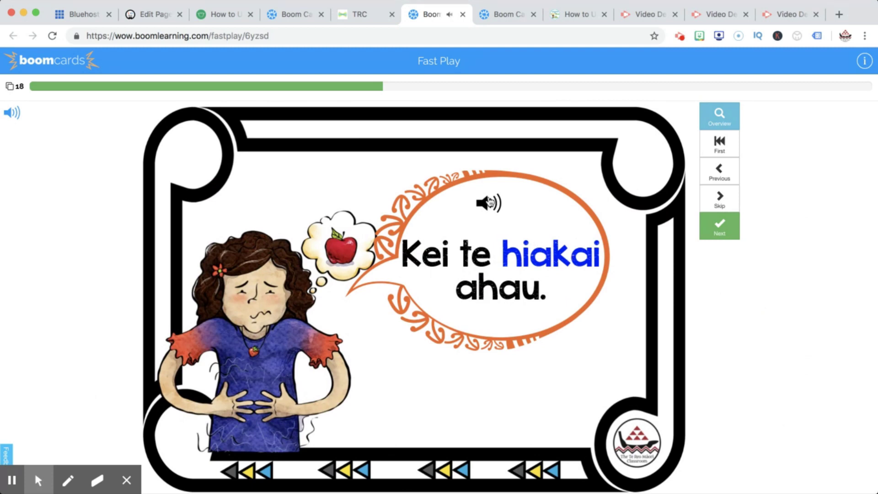
click(488, 202)
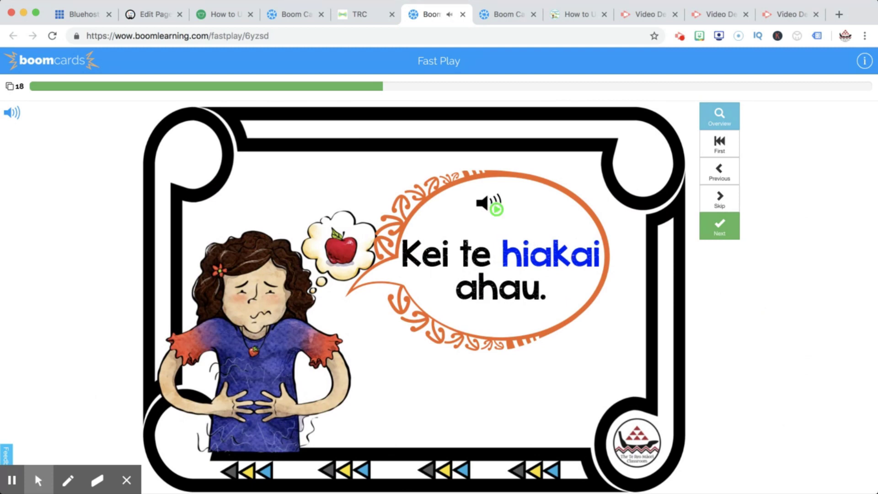
click(718, 199)
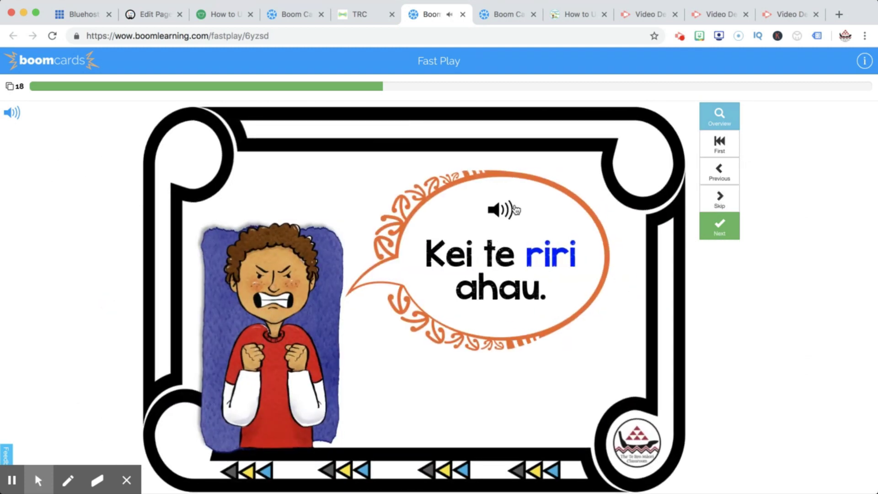
click(503, 211)
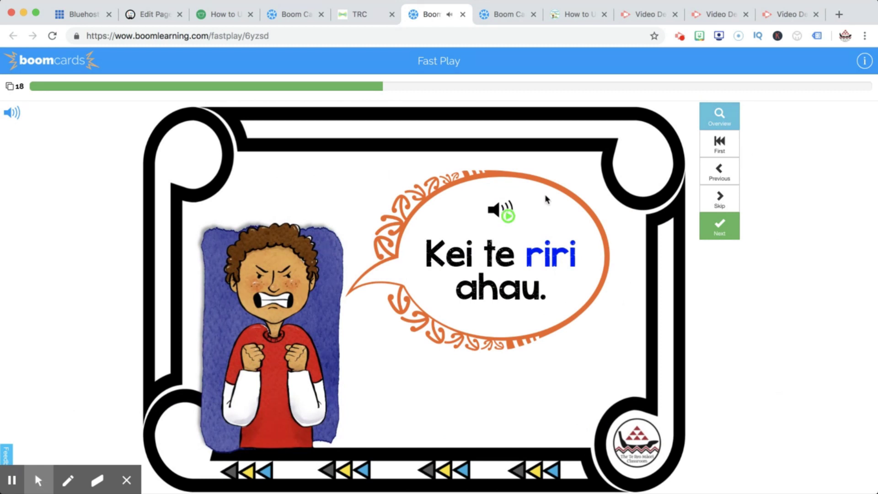